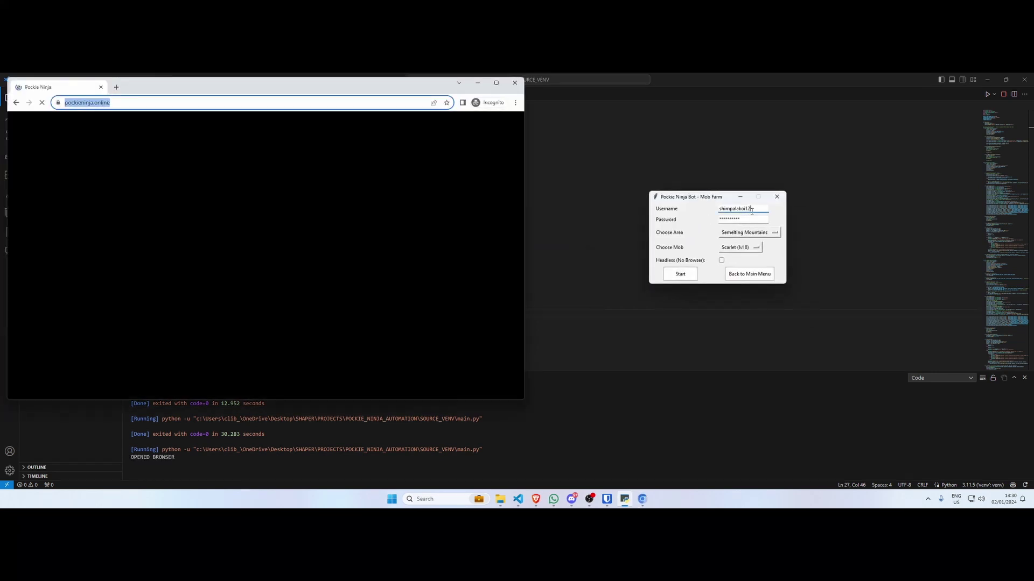
Step: Choose Kappa (lvl 18) as the farming mob and start the bot
{"action": "left_click", "coordinate": [747, 233]}
{"action": "left_click", "coordinate": [742, 252]}
{"action": "left_click", "coordinate": [743, 247]}
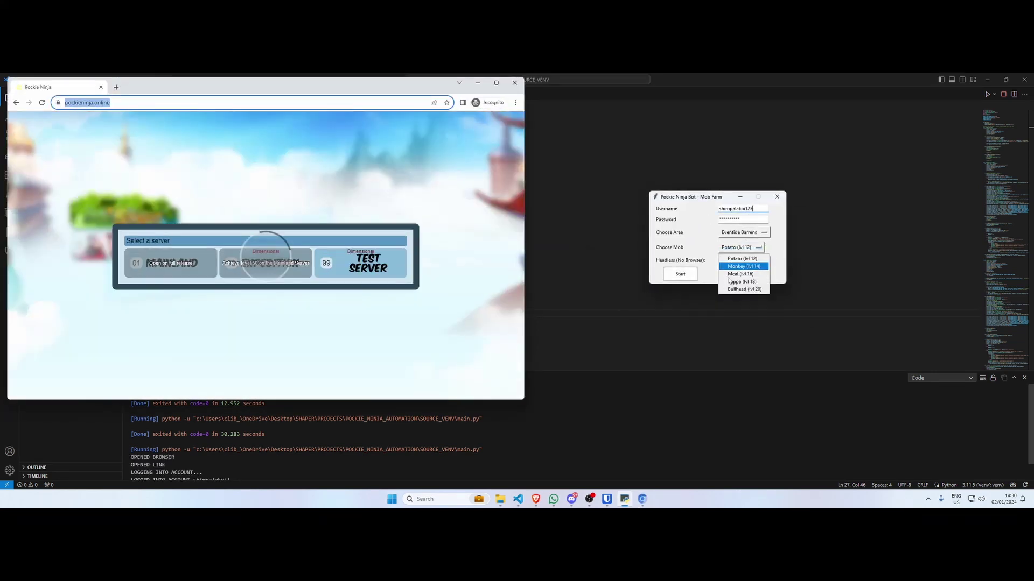
{"action": "left_click", "coordinate": [738, 287]}
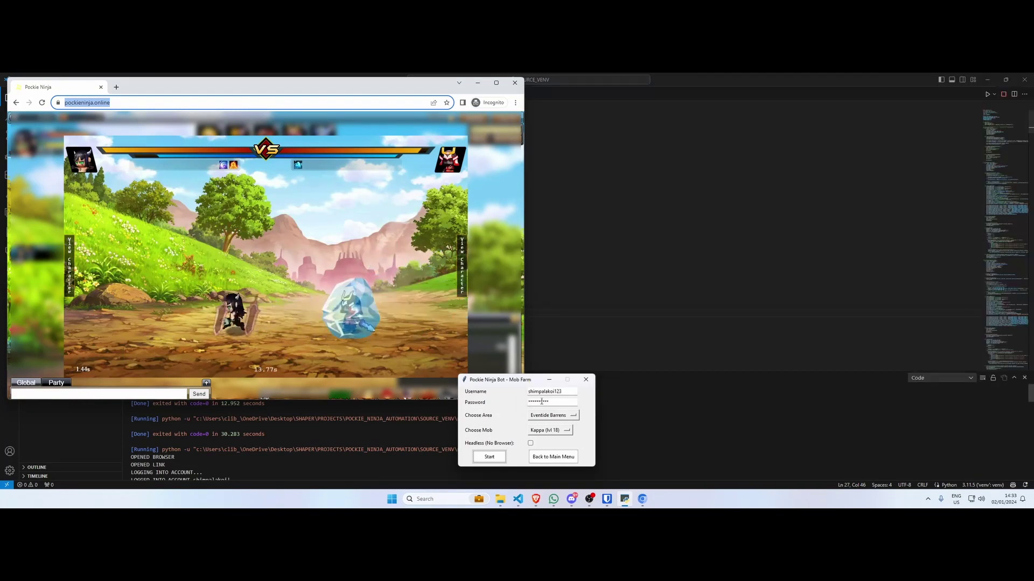
Step: Launch a solo Valhalla farm run at dungeon level 11 with the entered credentials
{"action": "left_click", "coordinate": [553, 456]}
{"action": "left_click", "coordinate": [520, 289]}
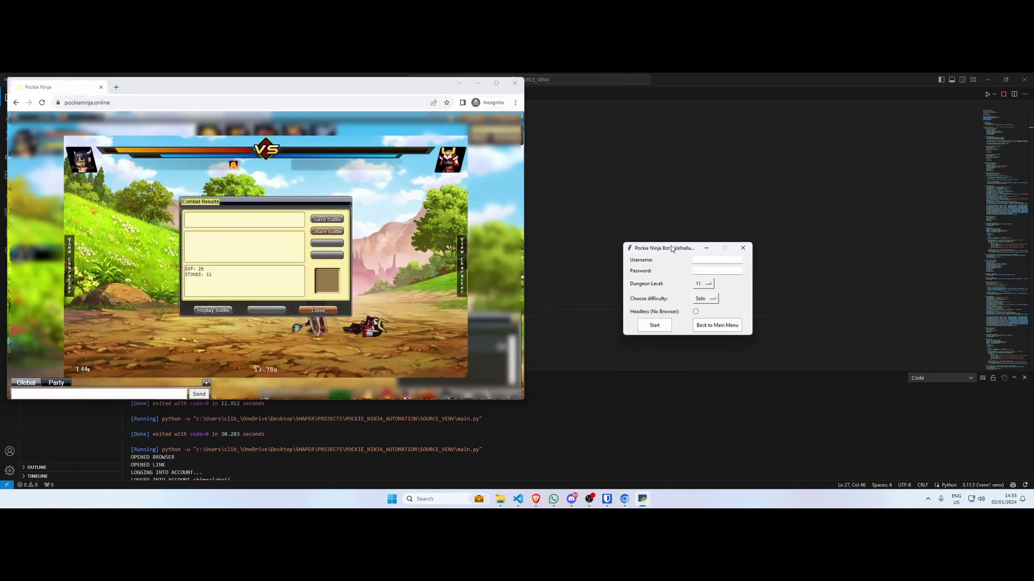
{"action": "key", "text": "Tab"}
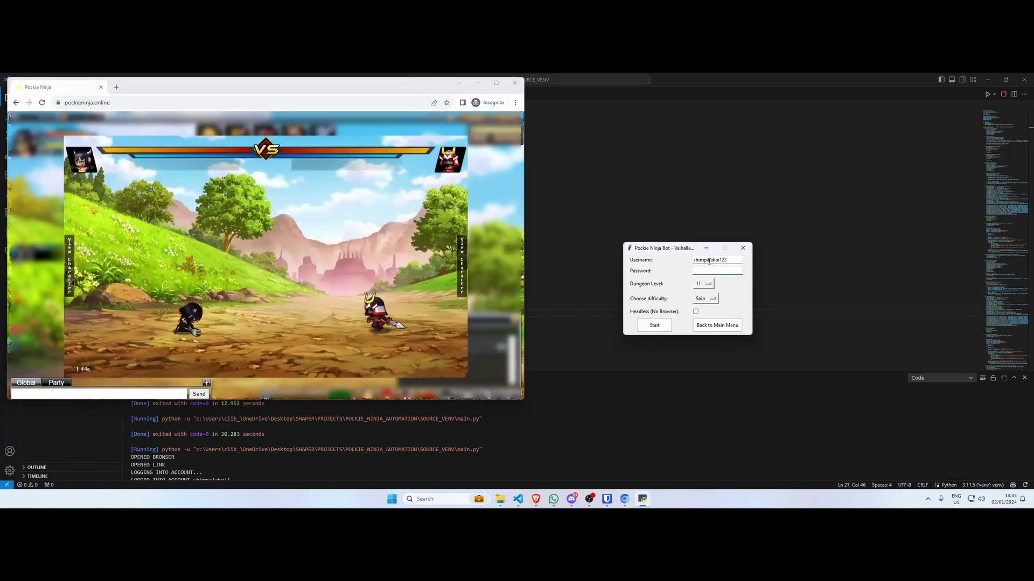
{"action": "left_click", "coordinate": [705, 303]}
{"action": "left_click", "coordinate": [654, 325]}
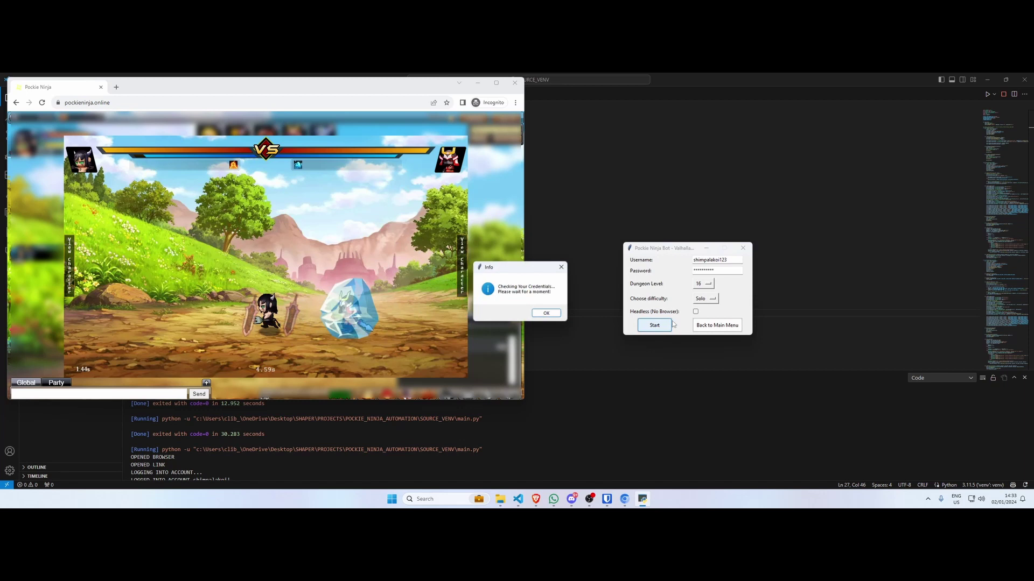
{"action": "left_click", "coordinate": [546, 307]}
{"action": "left_click_drag", "start_coordinate": [678, 250], "coordinate": [514, 386]}
{"action": "left_click", "coordinate": [578, 385]}
{"action": "left_click", "coordinate": [536, 311]}
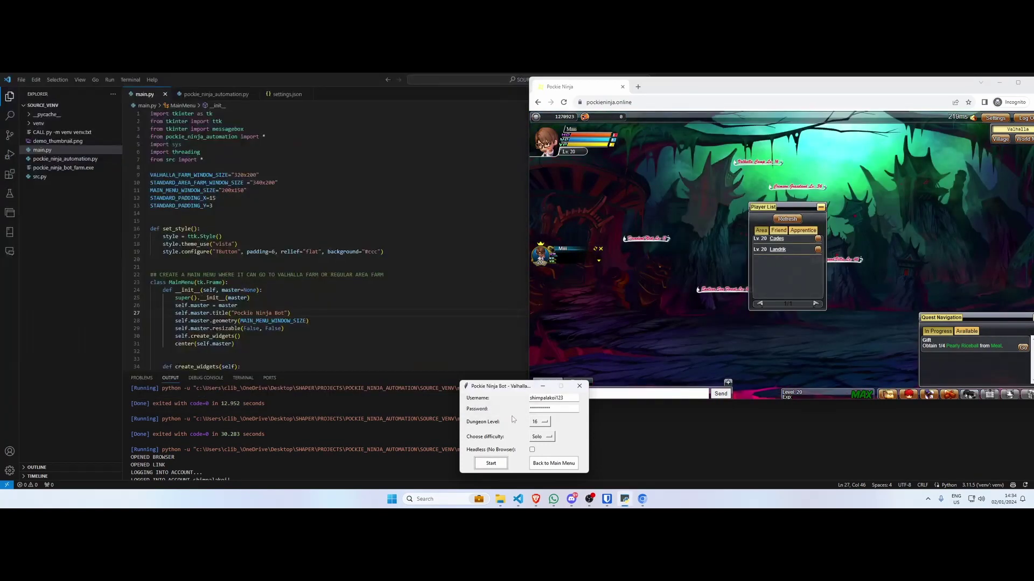
Step: Launch a second Valhalla farm run, keeping dungeon level 11
{"action": "left_click", "coordinate": [553, 463]}
{"action": "left_click", "coordinate": [520, 289]}
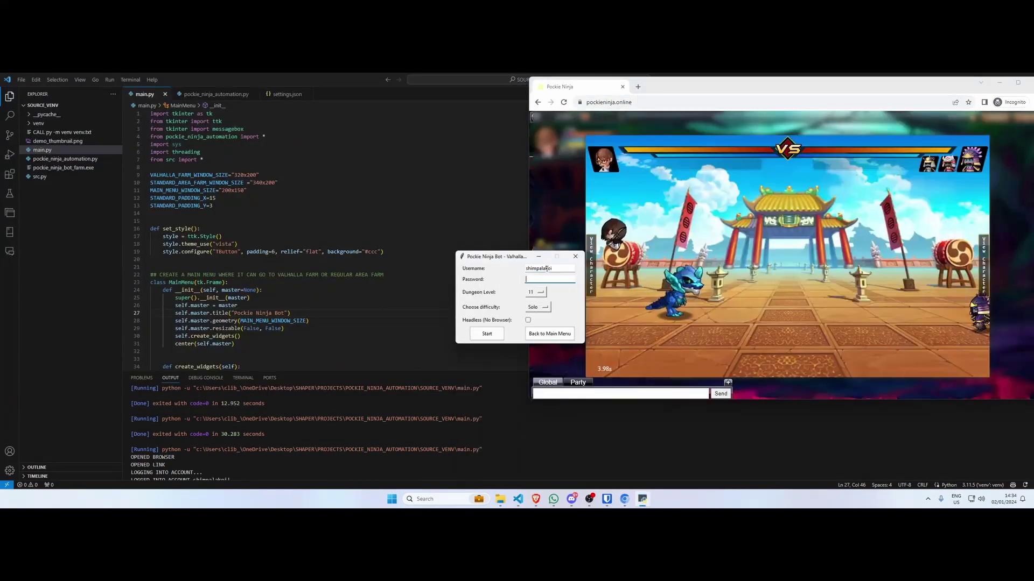
{"action": "left_click", "coordinate": [538, 303]}
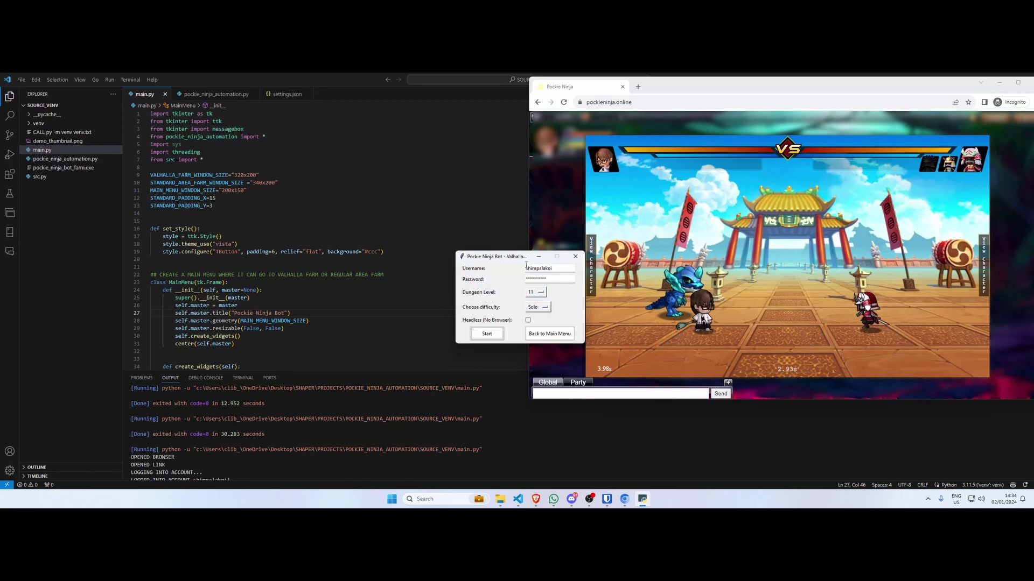
{"action": "mouse_move", "coordinate": [528, 259]}
{"action": "left_mouse_down"}
{"action": "mouse_move", "coordinate": [532, 393]}
{"action": "mouse_move", "coordinate": [525, 379]}
{"action": "left_mouse_up"}
{"action": "left_click", "coordinate": [491, 466]}
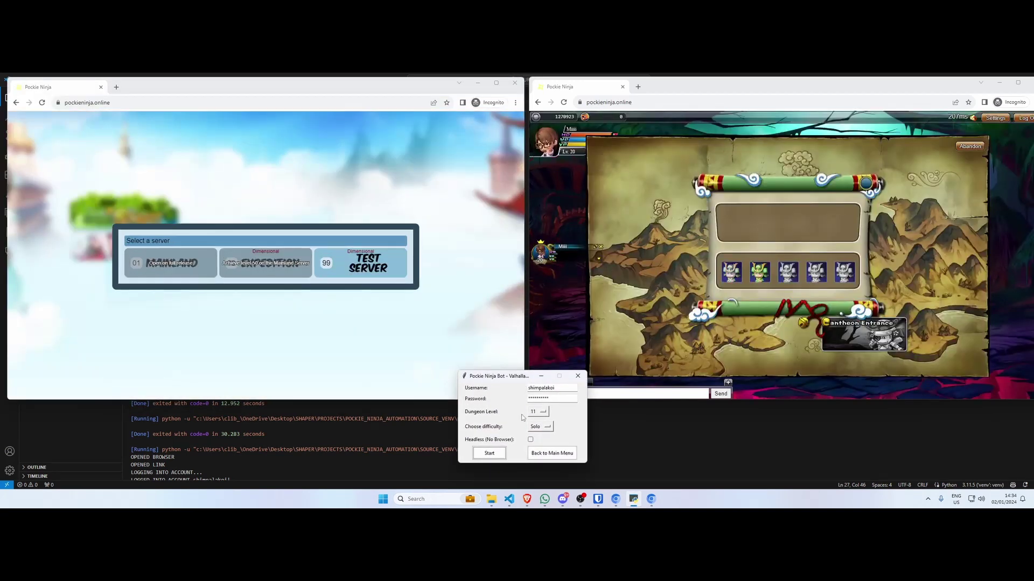